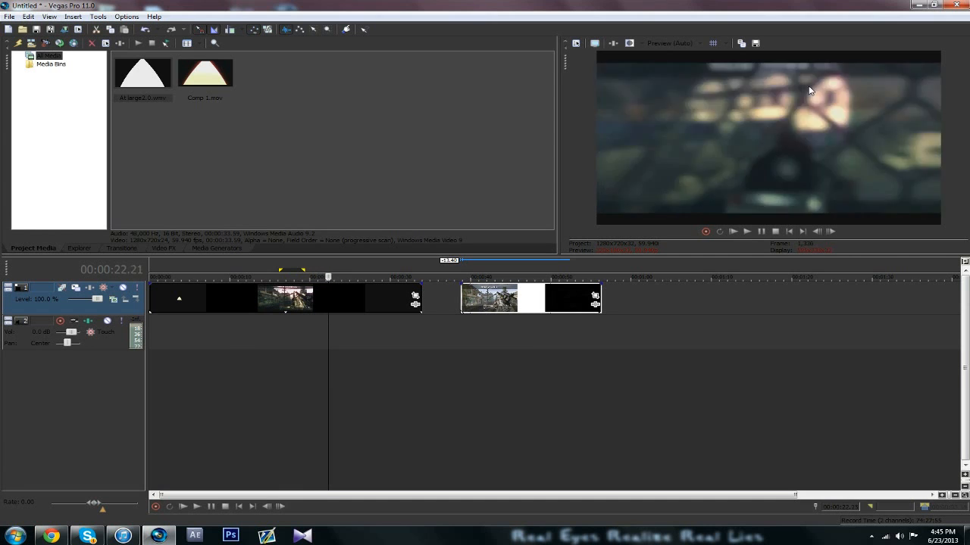
- Step backward frame by frame through the first clip from about 00:00:29.54 to 00:00:23.51 to examine its shake effect
scroll(409, 299, "up", 5)
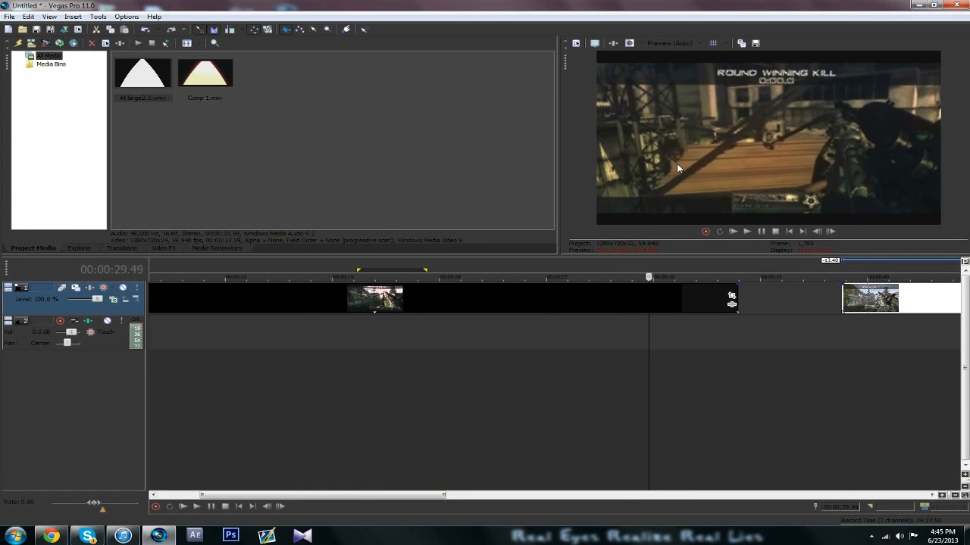
scroll(719, 274, "down", 1)
key("Return")
key("Left")
key("Left")
key("Left")
key("Left")
key("Left")
key("Left")
key("Left")
key("Left")
key("Left")
key("Left")
key("Left")
key("Left")
key("Left")
key("Left")
key("Left")
key("Left")
key("Left")
key("Left")
key("Left")
key("Left")
key("Left")
key("Left")
key("Left")
key("Left")
key("Left")
key("Left")
key("Left")
key("Left")
key("Left")
key("Left")
key("Left")
key("Left")
key("Left")
key("Left")
key("Left")
key("Left")
key("Left")
key("Left")
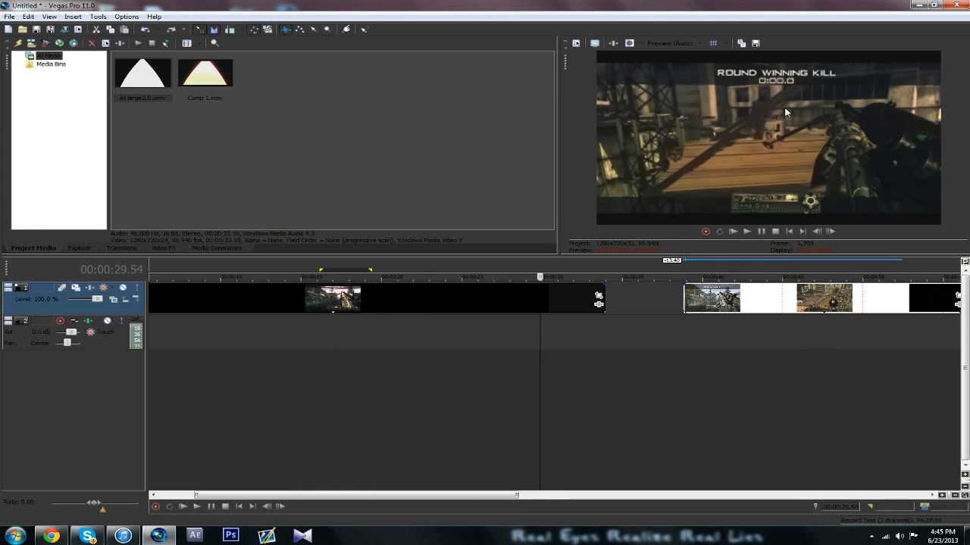
key("Left")
key("Left")
key("Left")
key("Left")
key("Left")
key("Left")
key("Left")
key("Left")
key("Left")
key("Left")
key("Left")
key("Left")
key("Left")
key("Left")
key("Left")
key("Left")
key("Left")
key("Left")
key("Left")
key("Left")
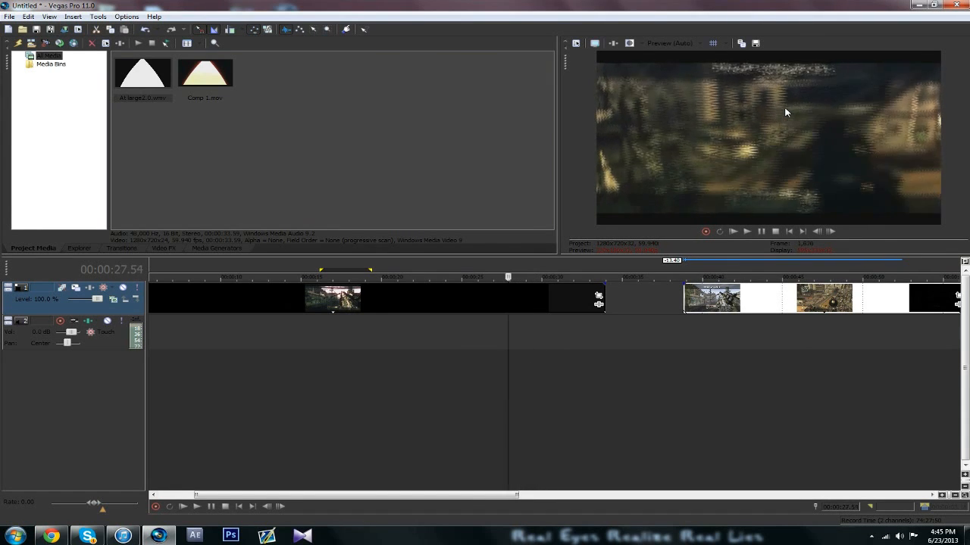
key("Left")
key("Left")
key("Left")
key("Left")
key("Left")
key("Left")
key("Left")
key("Left")
key("Left")
key("Left")
key("Left")
key("Left")
key("Left")
key("Left")
key("Left")
key("Left")
key("Left")
key("Left")
key("Left")
key("Left")
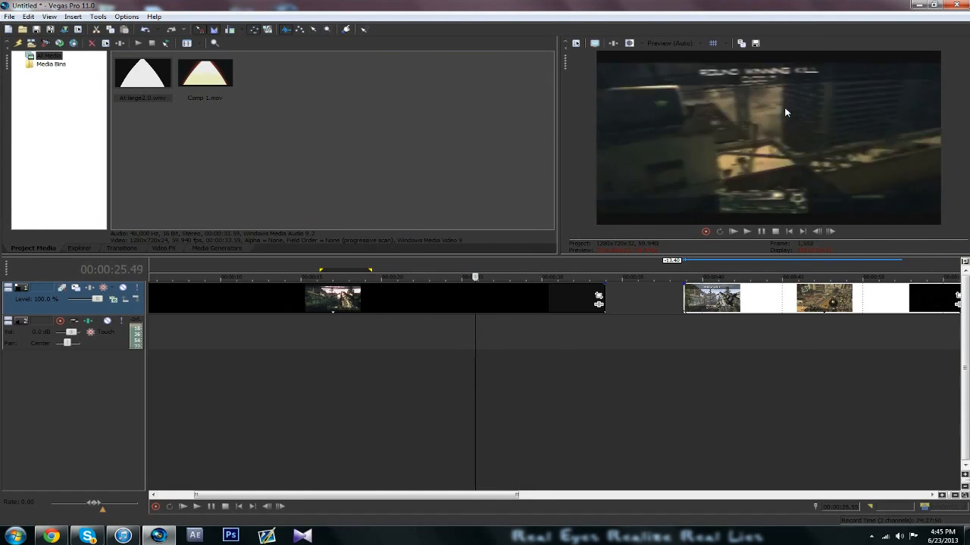
key("Left")
key("Left")
key("Left")
key("Left")
key("Left")
key("Left")
key("Left")
key("Left")
key("Left")
key("Left")
key("Left")
key("Left")
key("Left")
key("Left")
key("Left")
key("Left")
key("Left")
key("Left")
key("Left")
key("Left")
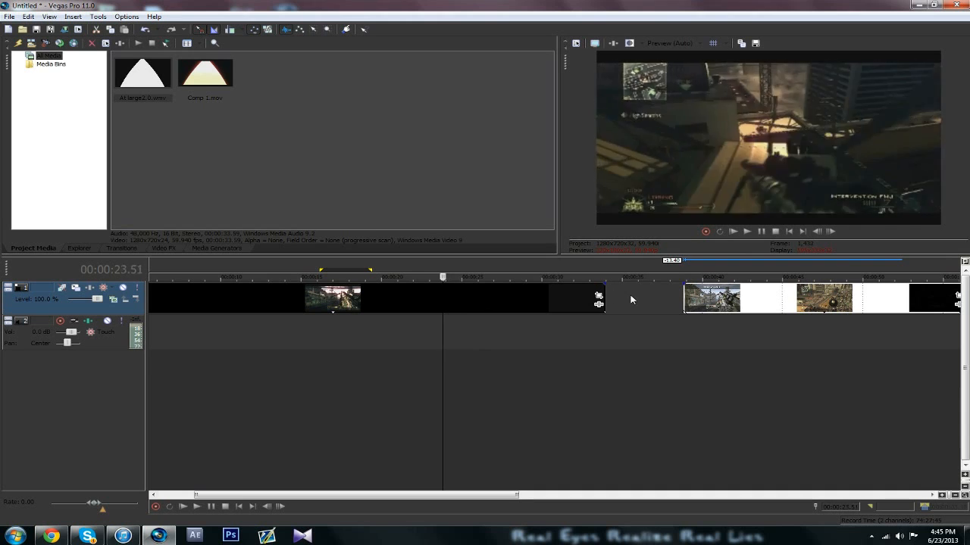
- Open the Pan/Crop settings of the second clip at its start and shrink the crop frame to about 1,152 × 648
left_click(684, 294)
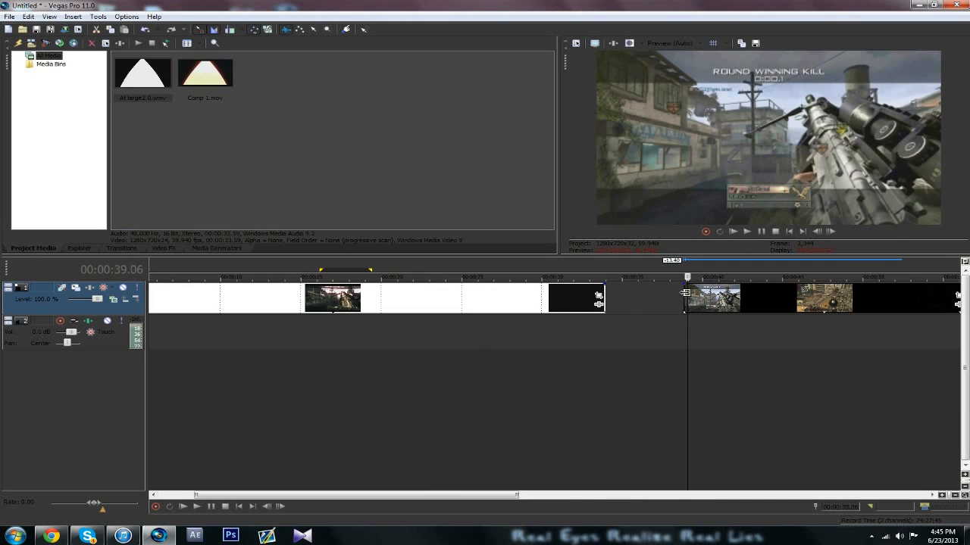
scroll(690, 306, "down", 1)
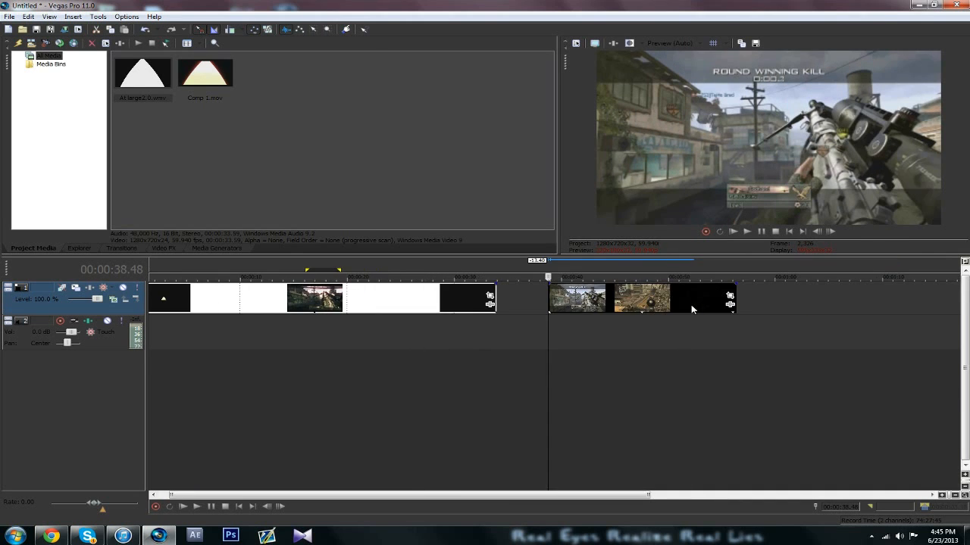
scroll(511, 285, "up", 1)
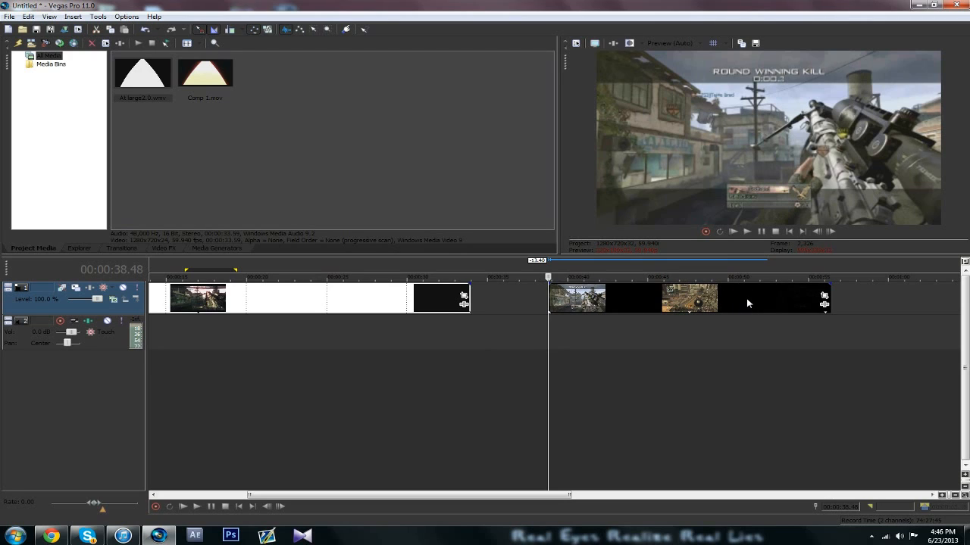
left_click(824, 303)
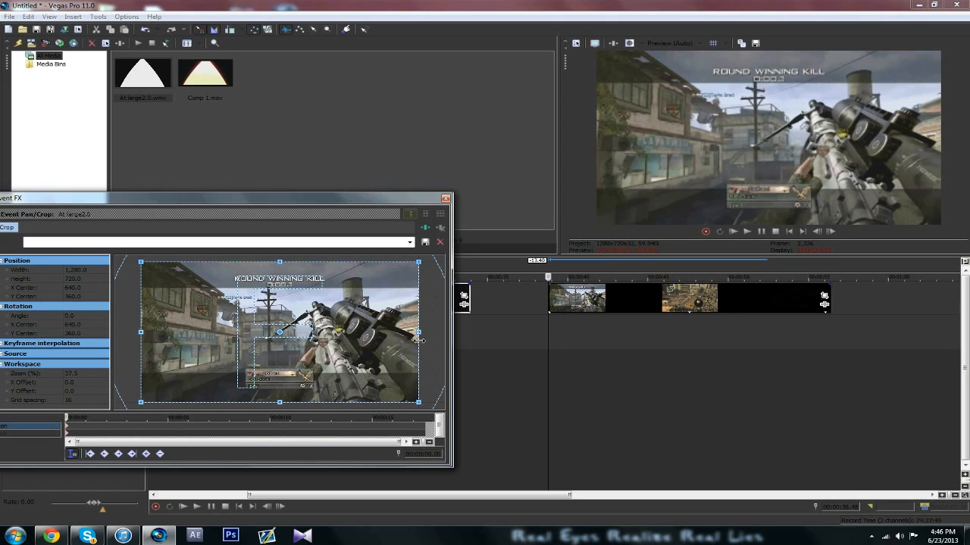
left_click_drag(418, 332, 403, 336)
- Add a Pan/Crop position keyframe at 00:00:00.10 with the crop frame rotated to about 1.4 degrees
scroll(68, 426, "up", 1)
scroll(67, 428, "up", 3)
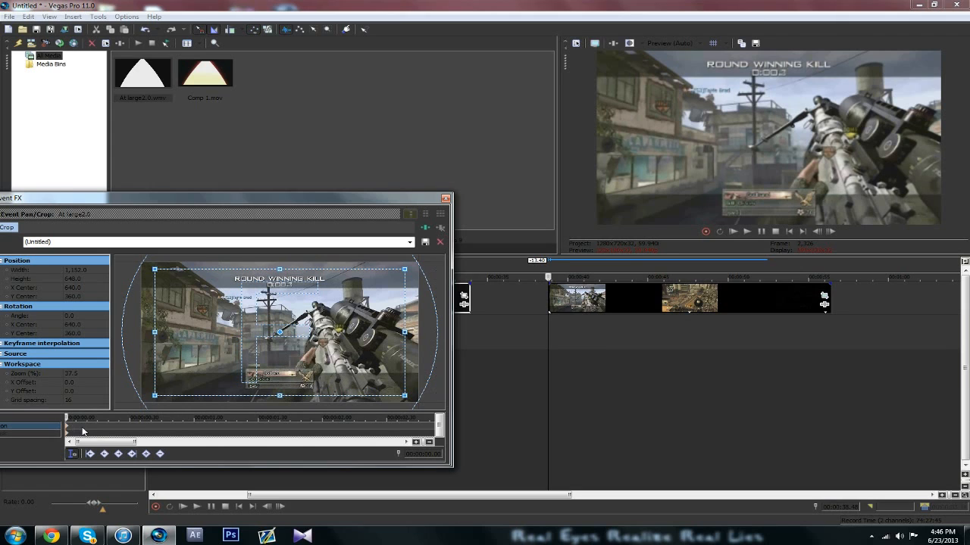
left_click(86, 430)
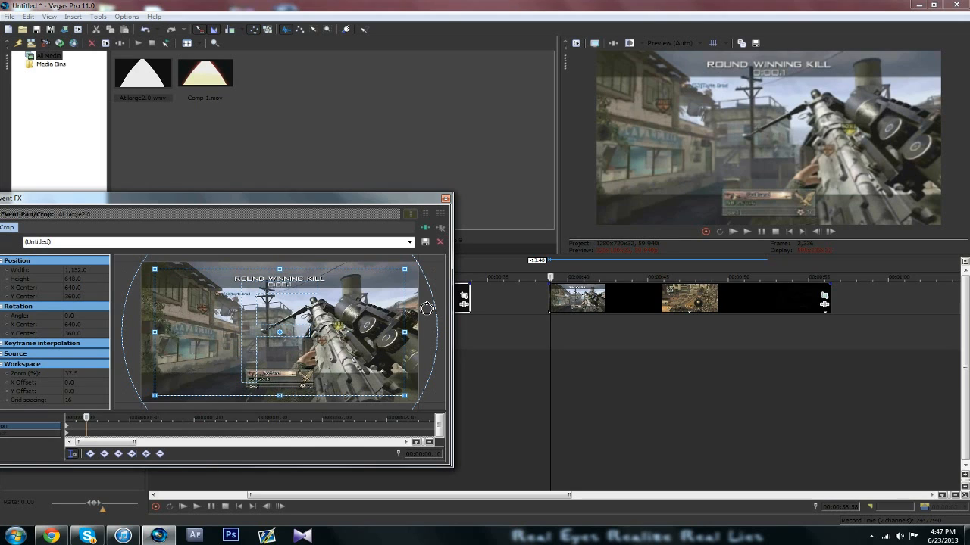
left_click_drag(427, 307, 429, 311)
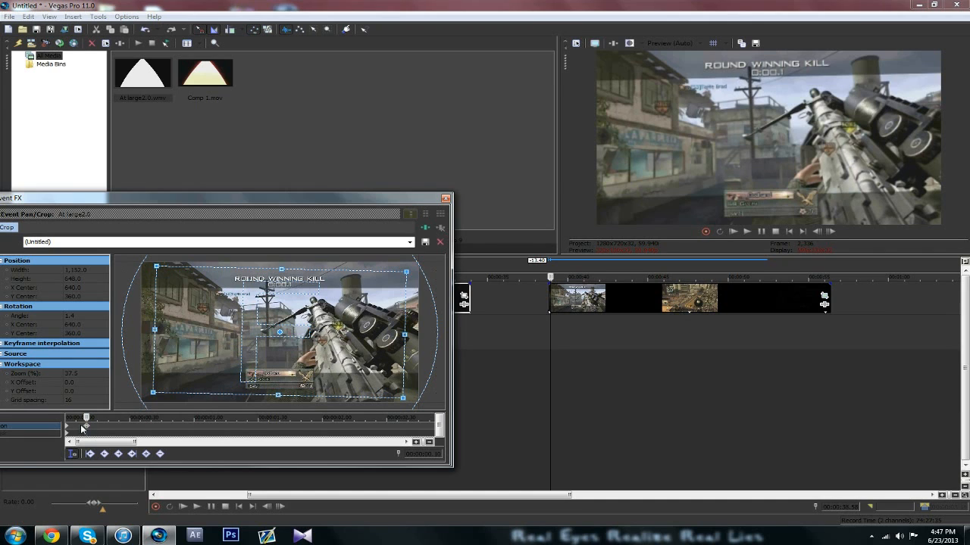
- Add a holding keyframe at 00:00:00.13 and another at 00:00:00.24 with the crop frame rotated to about -2.3 degrees
scroll(92, 435, "up", 2)
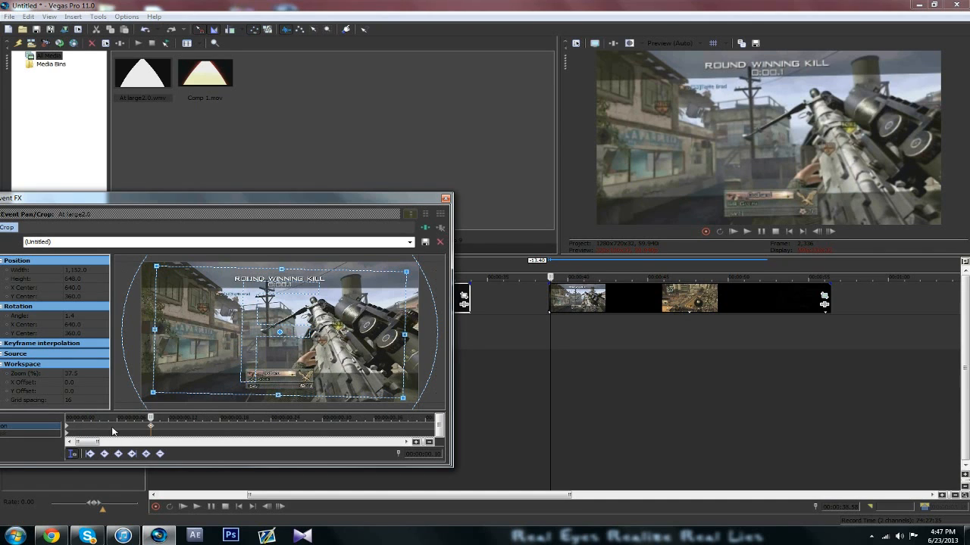
left_click(175, 428)
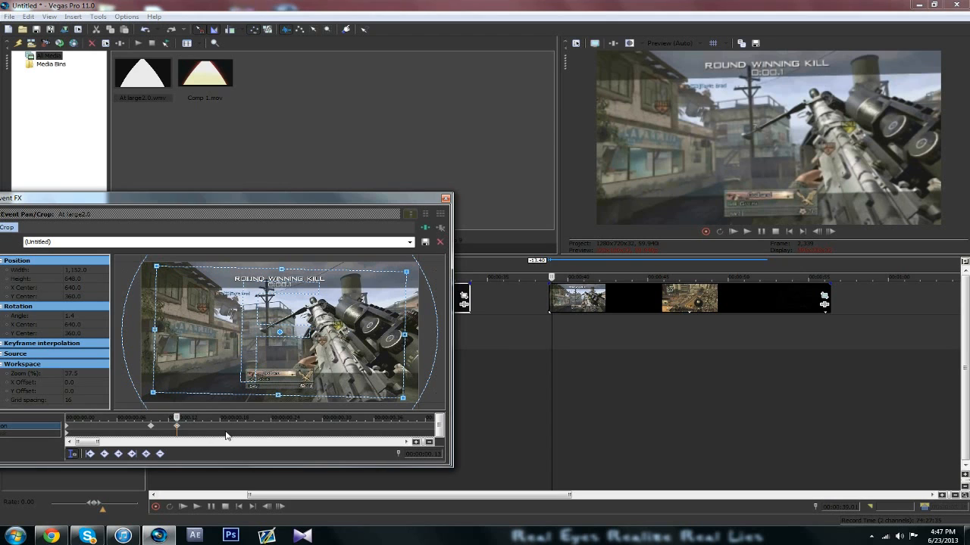
left_click(269, 425)
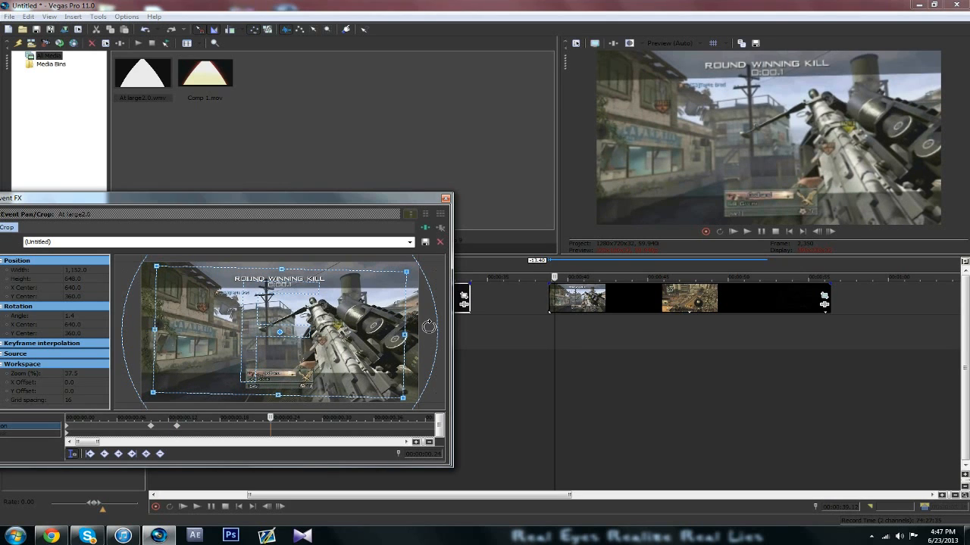
left_click_drag(429, 327, 428, 318)
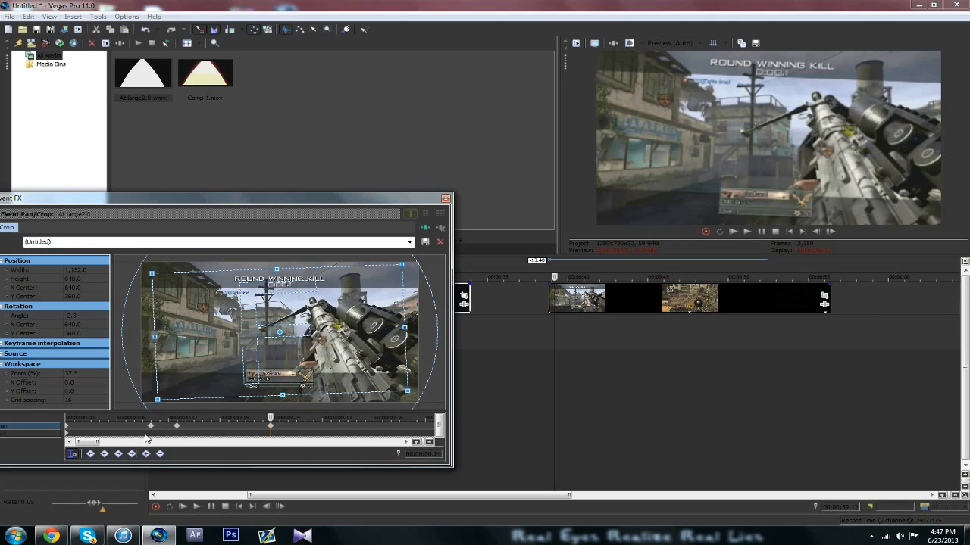
- Review the crop rotation at each position keyframe and between the first two keyframes
left_click(176, 428)
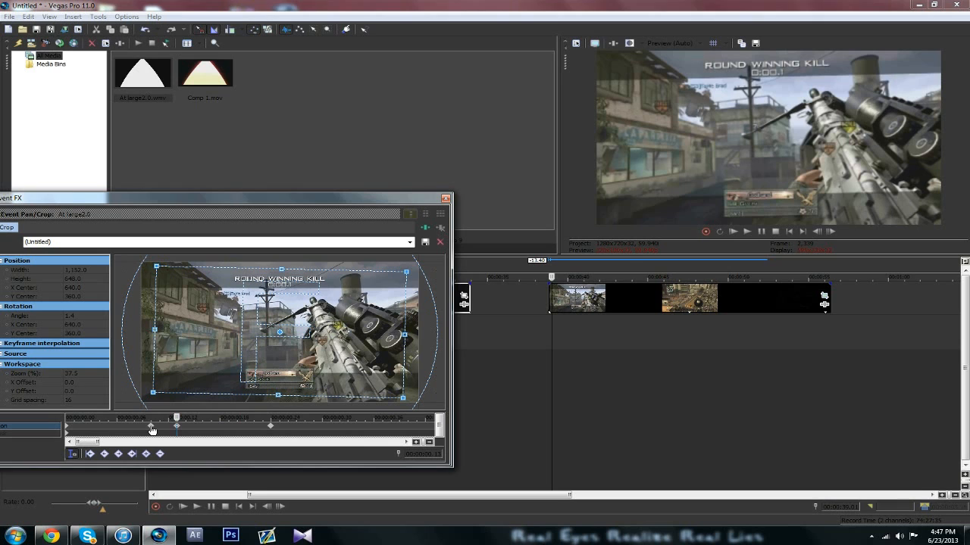
left_click(66, 428)
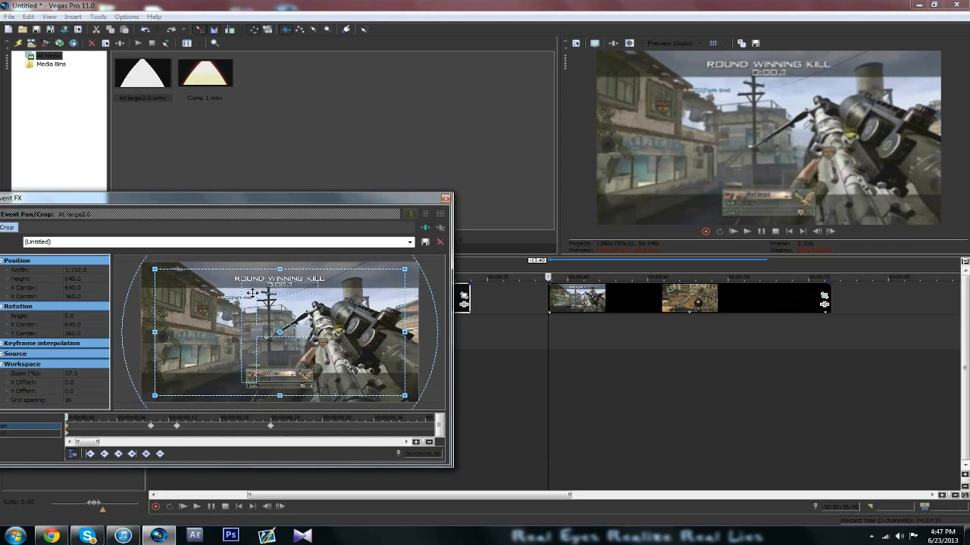
left_click(114, 424)
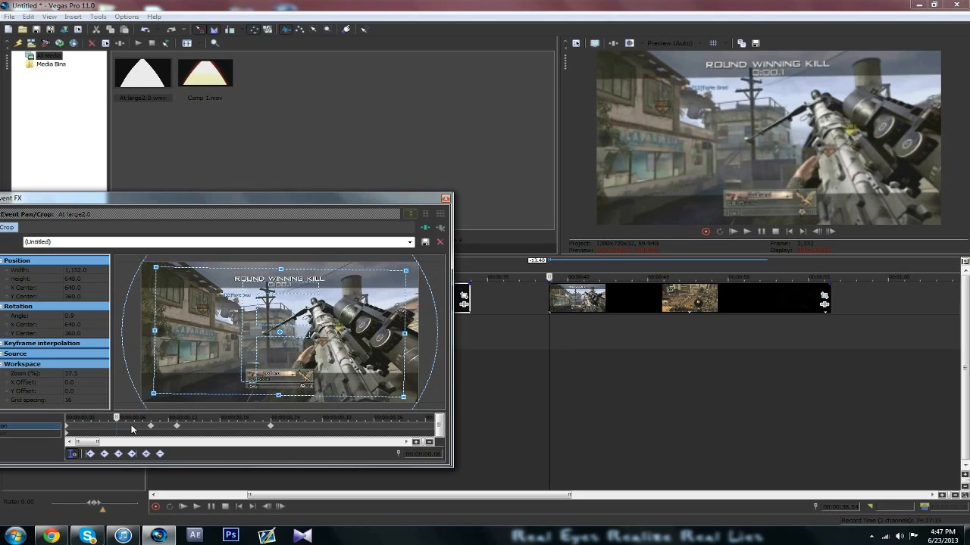
left_click(132, 429)
left_click(150, 428)
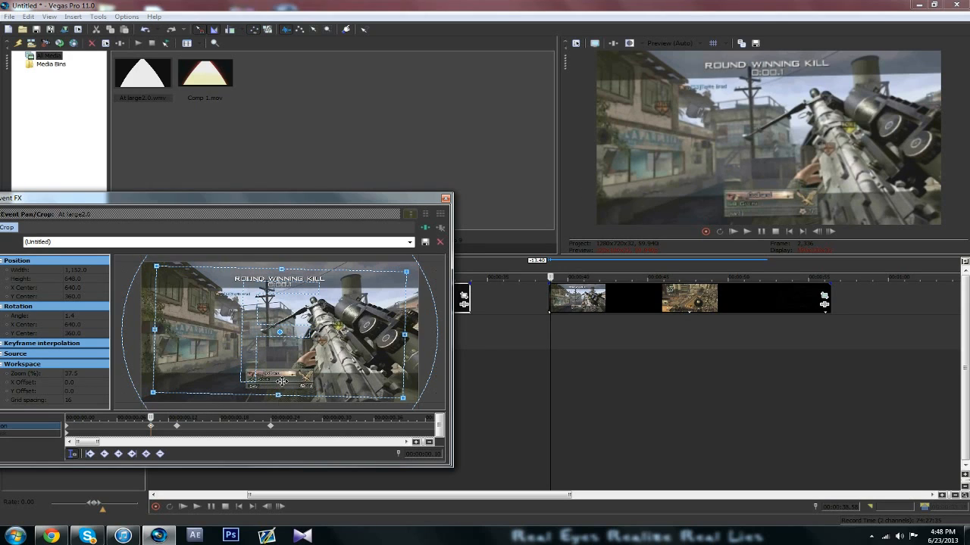
left_click(176, 428)
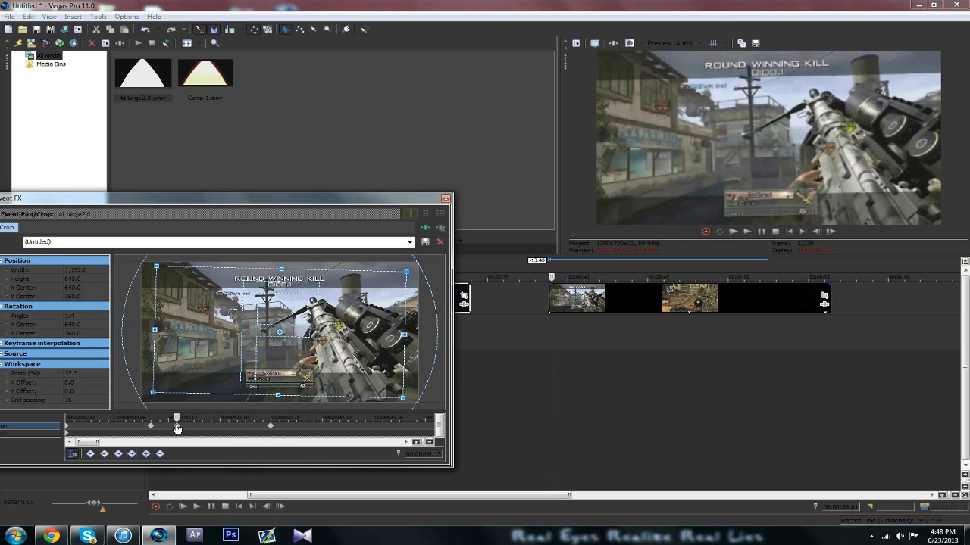
left_click(271, 429)
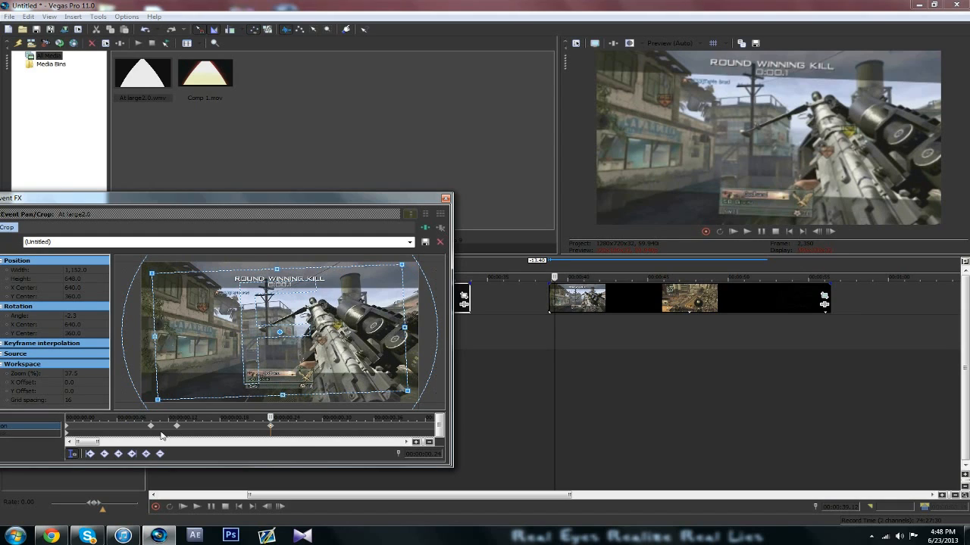
- Copy the four position keyframes, from the first through 00:00:00.24, and paste them at 00:00:00.29
left_click(66, 428)
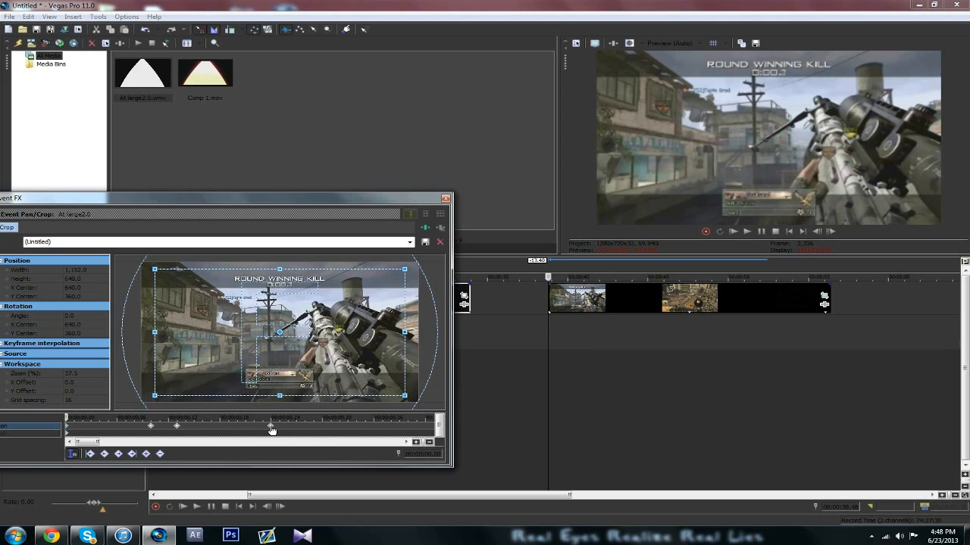
left_click(313, 426)
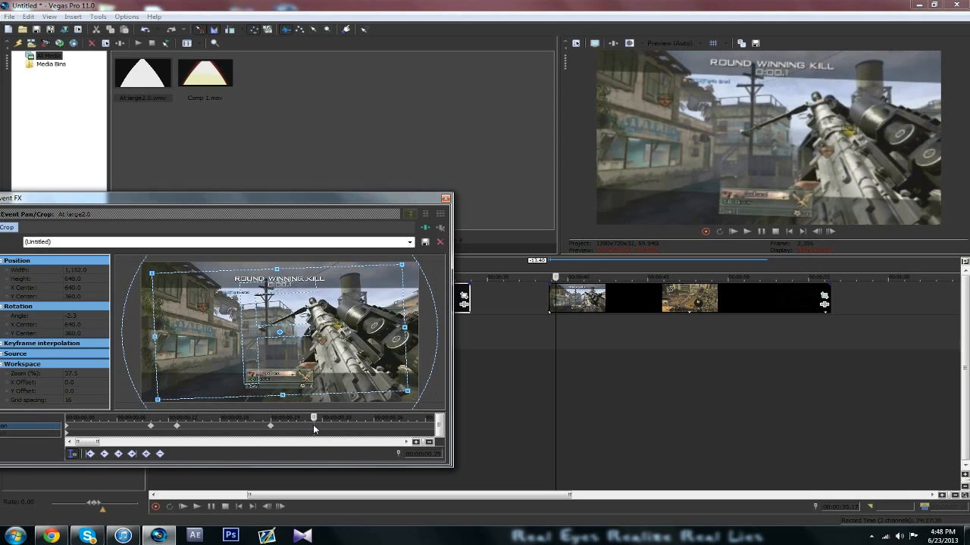
key("ctrl+v")
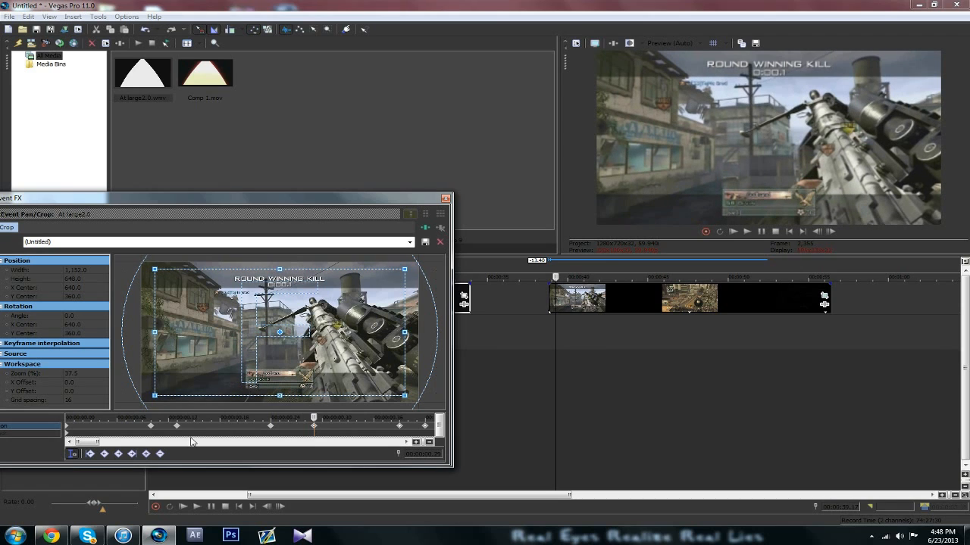
- Copy all eight position keyframes from the start and paste them at 00:00:00.59
scroll(275, 434, "down", 2)
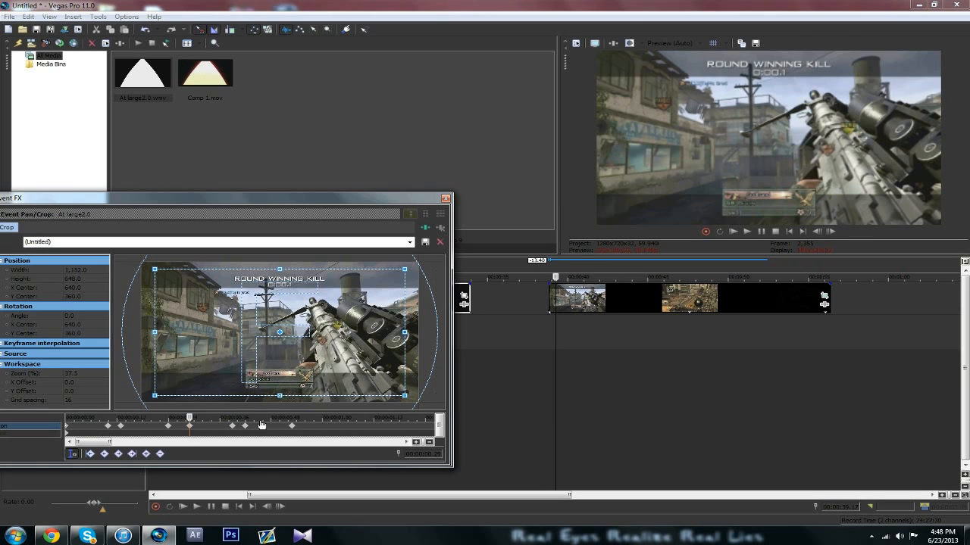
key("Home")
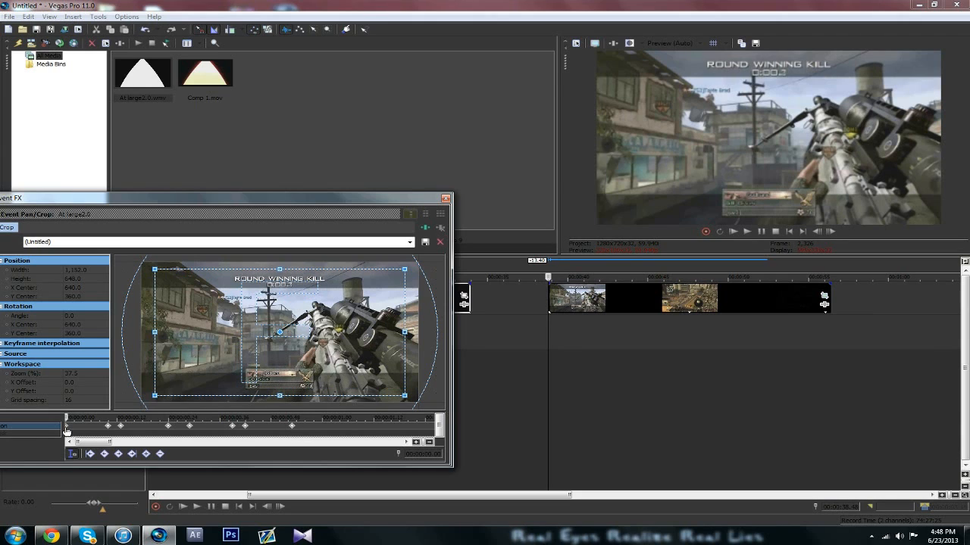
left_click(319, 427)
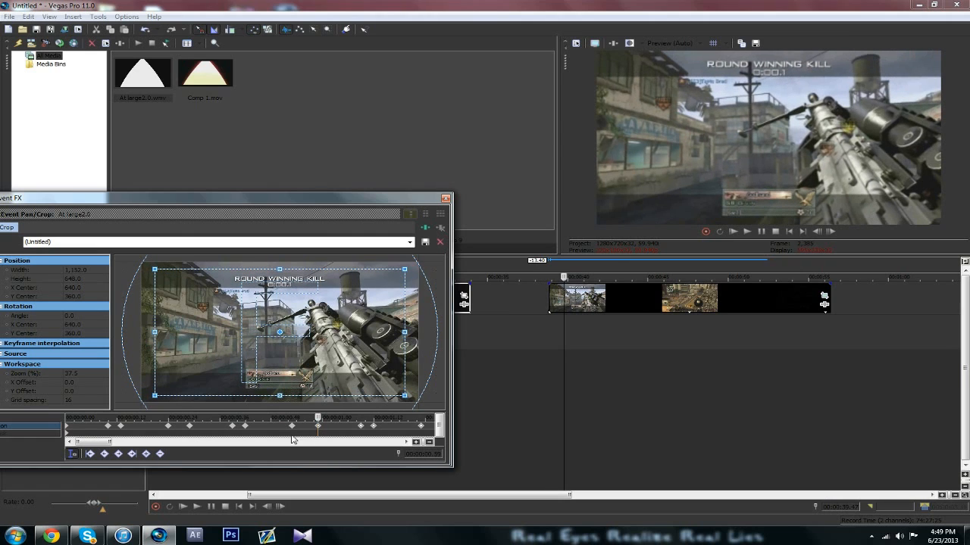
- Paste another set of the copied keyframes at 00:00:02.00 and close the Pan/Crop window
scroll(204, 432, "down", 5)
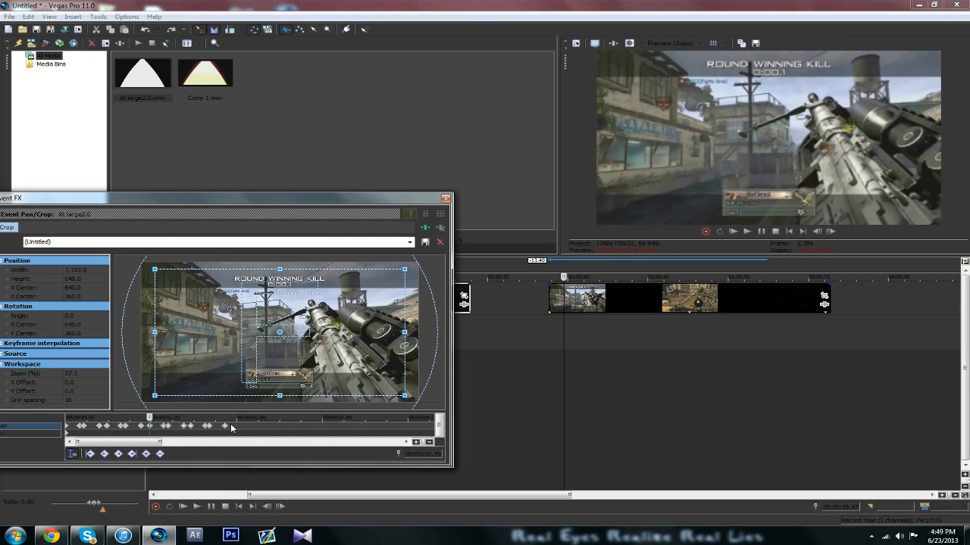
left_click(237, 429)
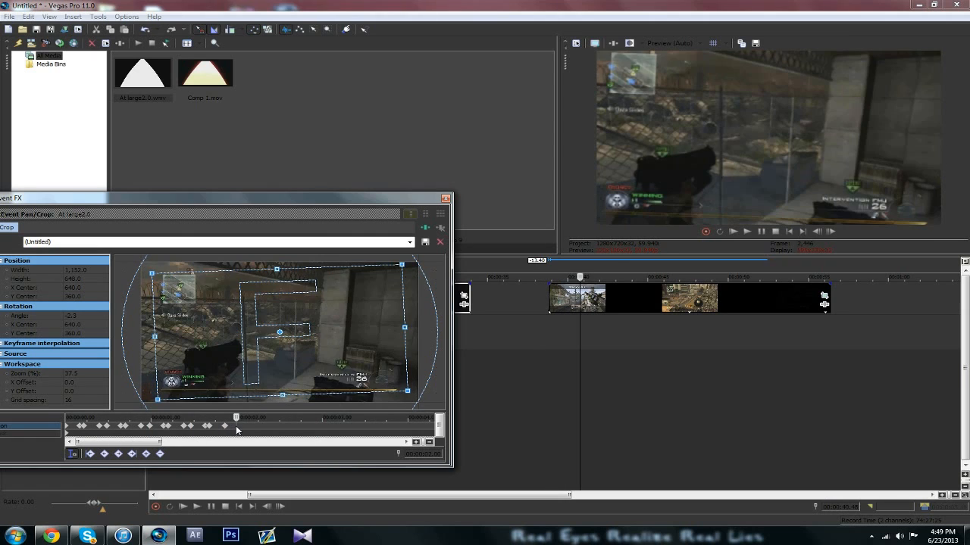
left_click(322, 430)
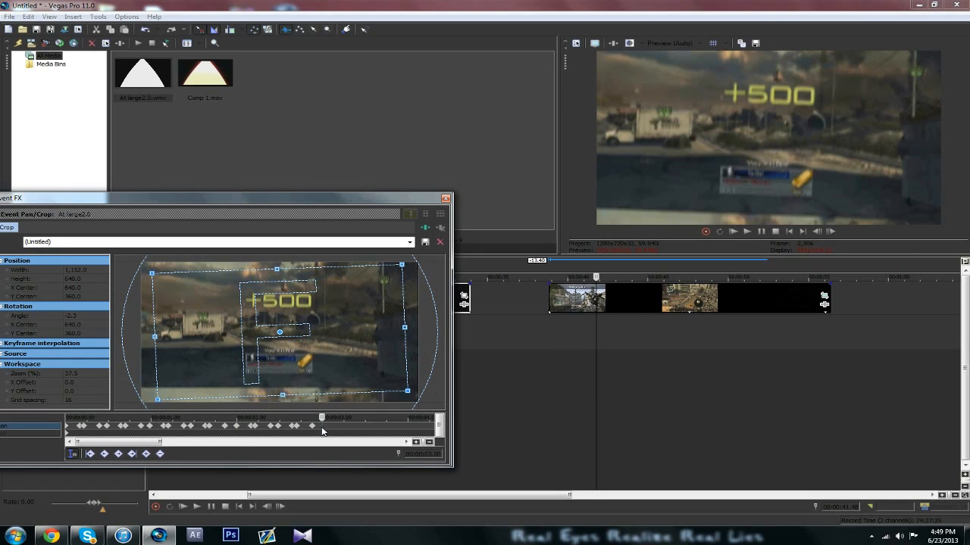
left_click(445, 198)
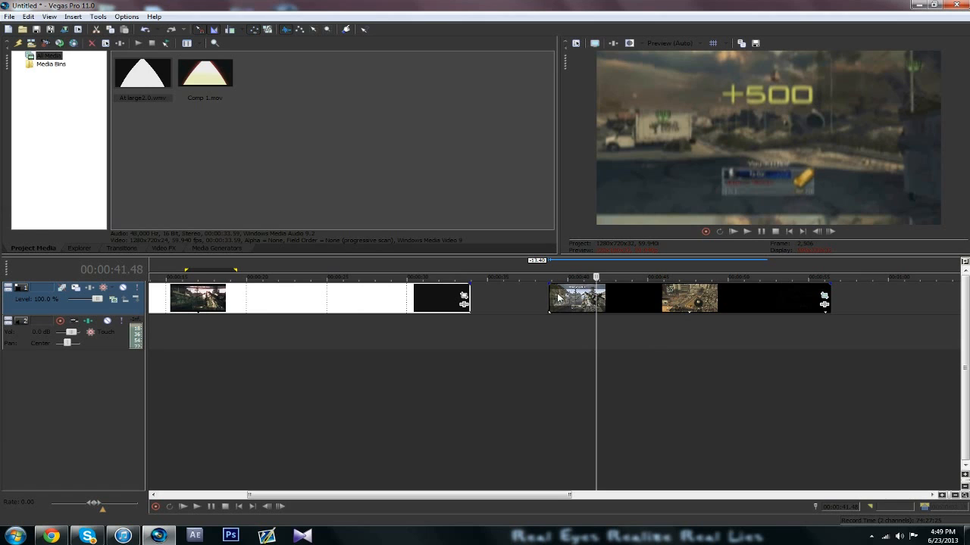
- Mark a loop region over the opening seconds of the second clip and play it to preview the shake
left_click_drag(672, 337, 550, 334)
left_click(550, 334)
key("space")
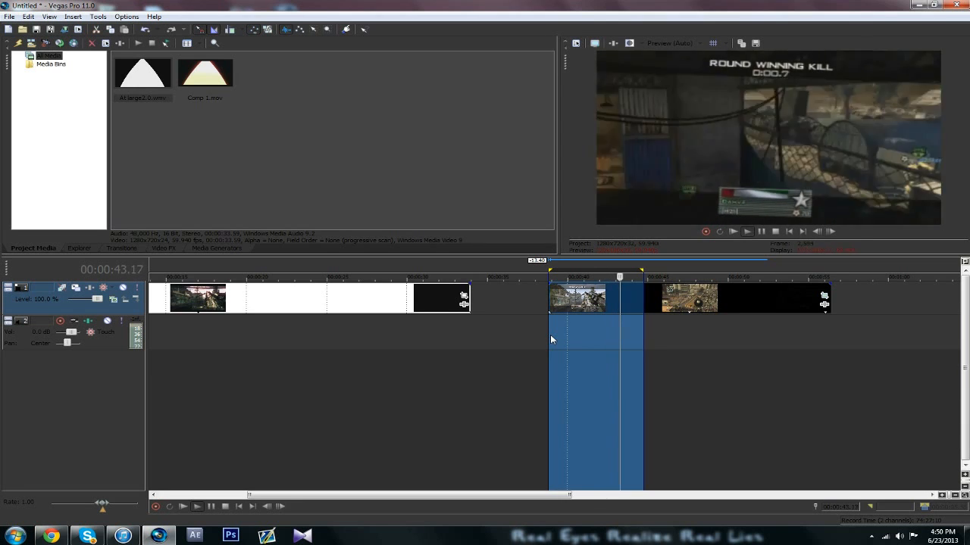
left_click(563, 301)
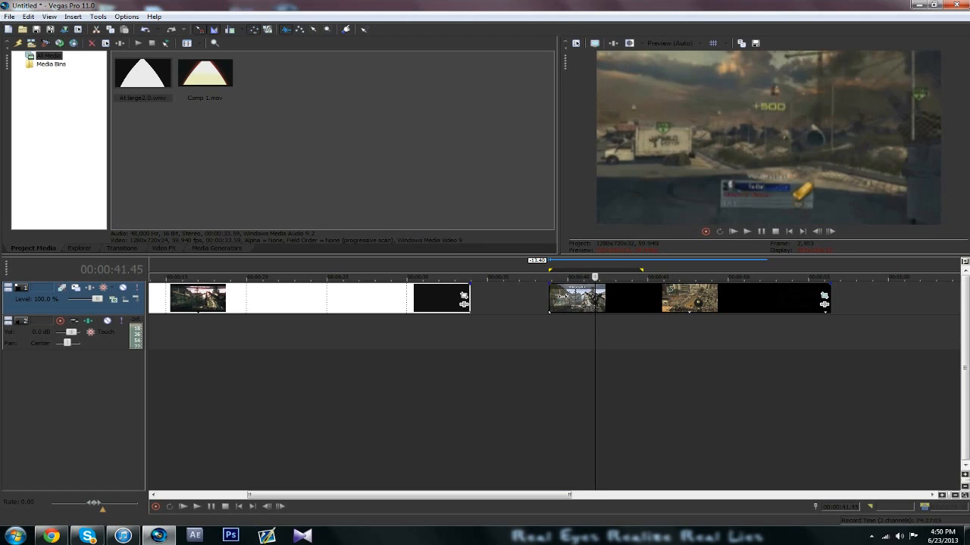
- Play the first clip from around 00:00:20 and pause it to compare its shake effect
left_click(308, 296)
left_click(255, 298)
left_click(189, 295)
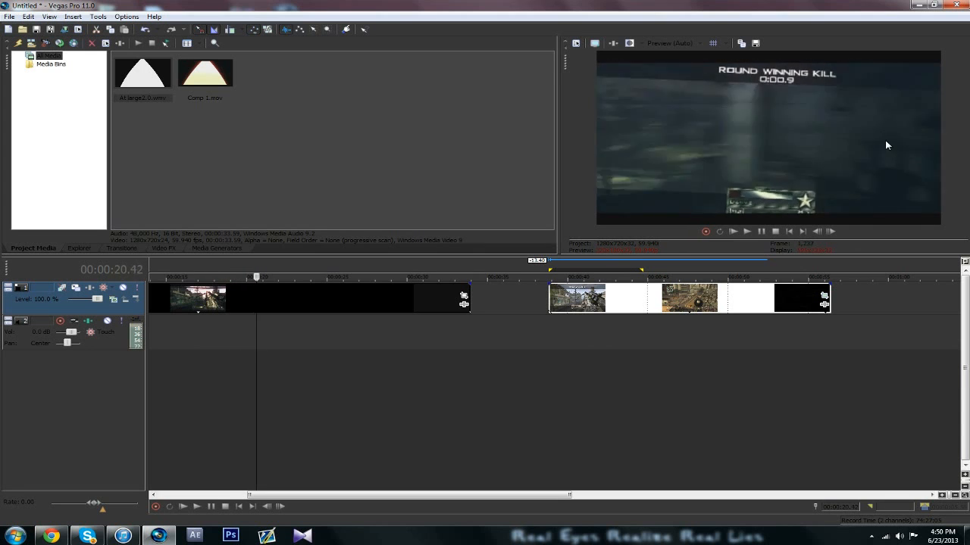
key("Return")
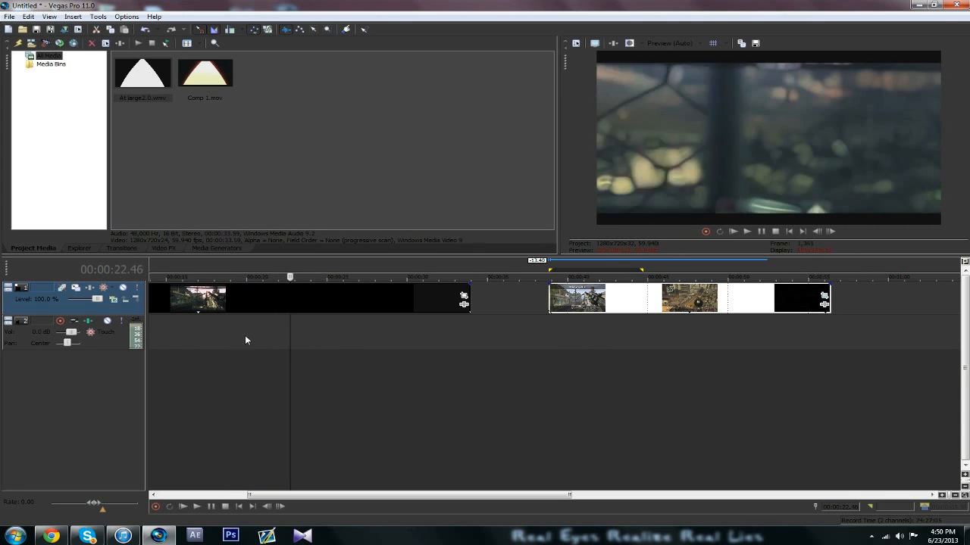